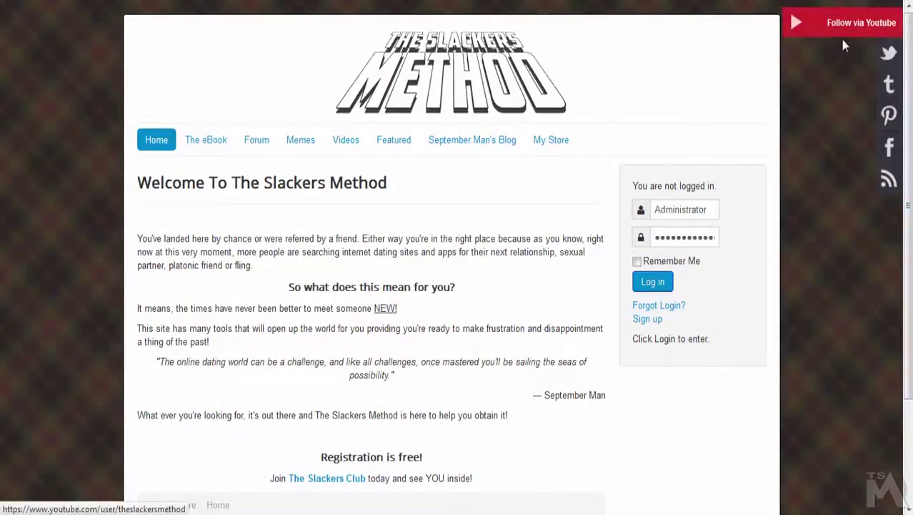
scroll(826, 64, "down", 1)
scroll(827, 64, "down", 2)
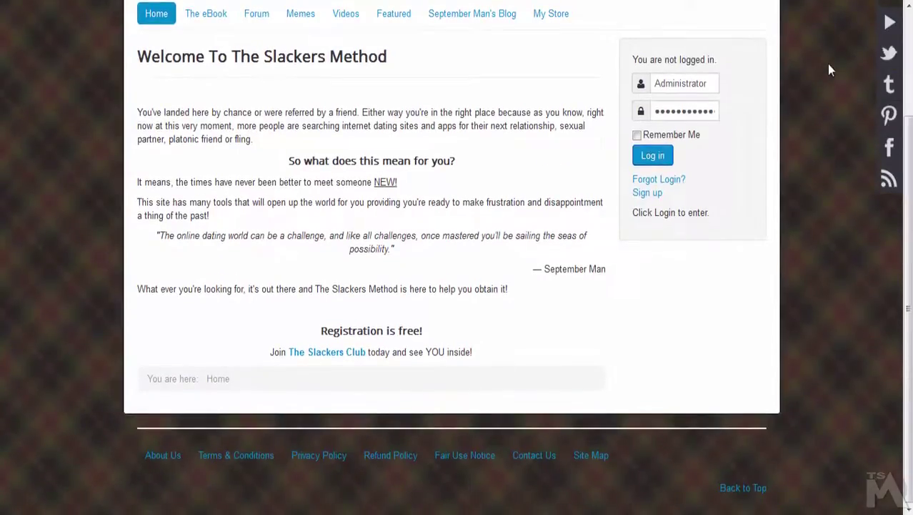
scroll(827, 63, "up", 3)
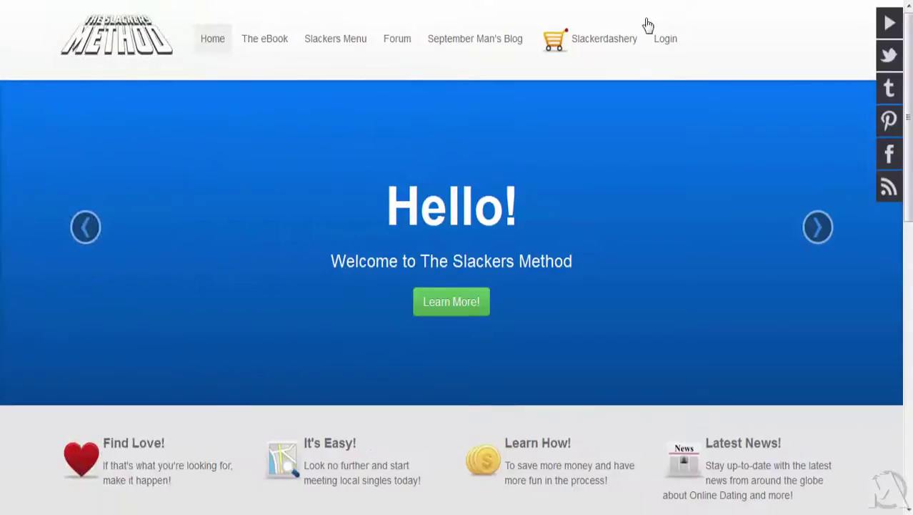
scroll(815, 41, "down", 3)
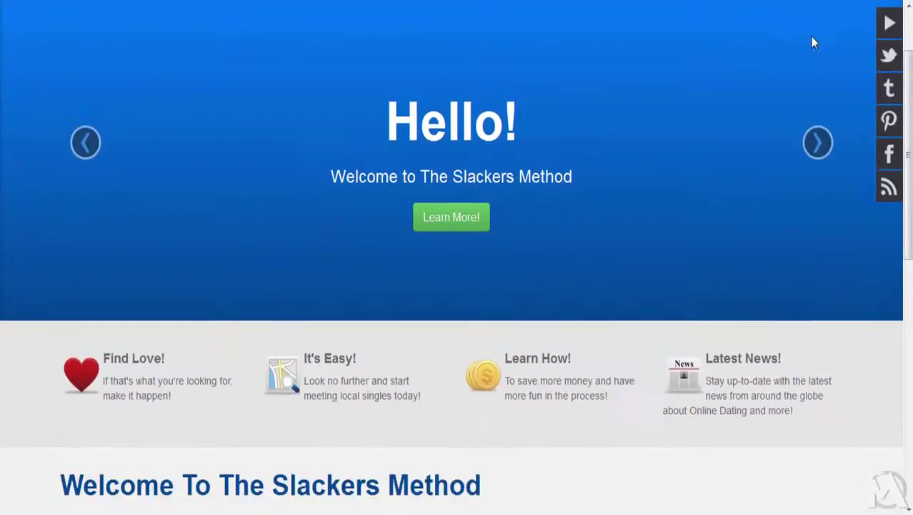
scroll(815, 41, "down", 3)
scroll(815, 41, "down", 3)
scroll(815, 41, "down", 3)
scroll(814, 41, "down", 3)
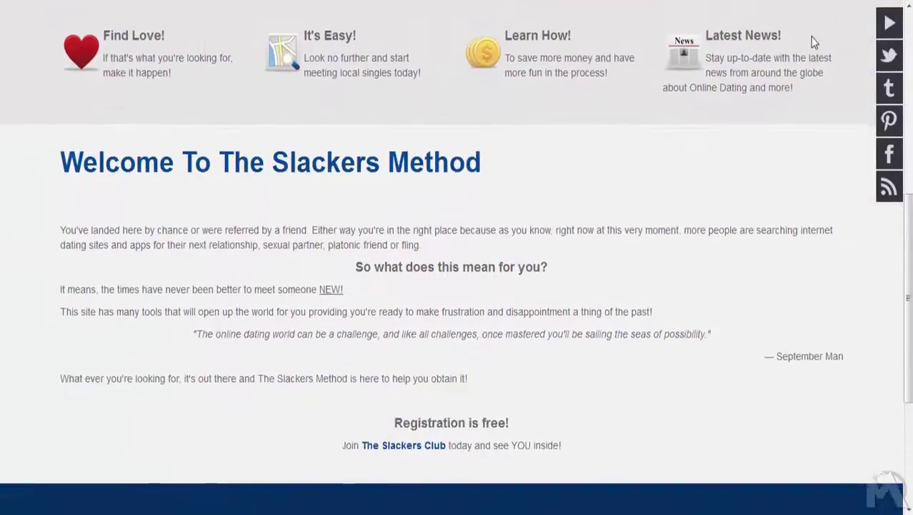
scroll(814, 42, "down", 3)
scroll(815, 42, "down", 3)
scroll(815, 41, "down", 2)
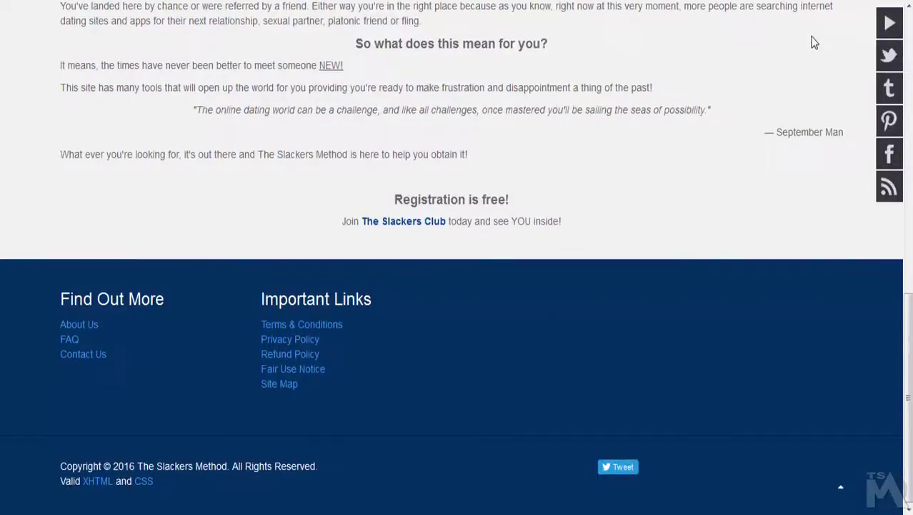
scroll(814, 41, "up", 3)
scroll(815, 41, "up", 8)
scroll(814, 42, "up", 3)
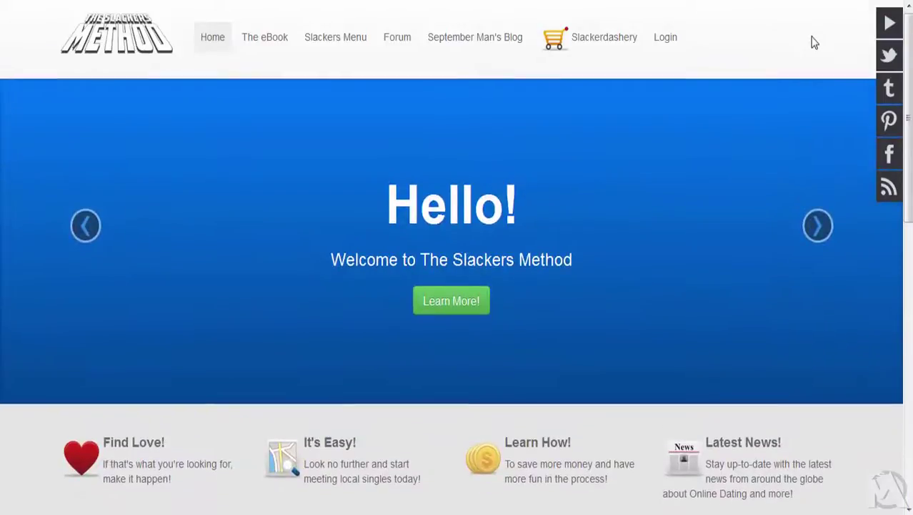